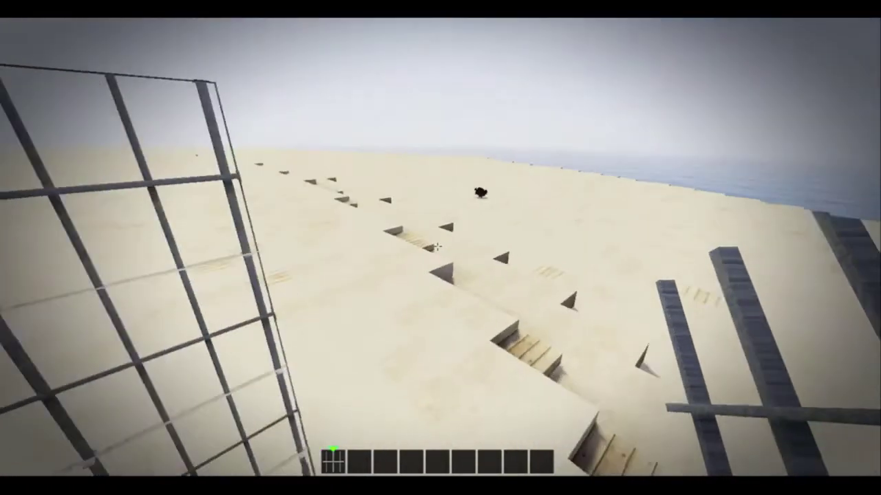
Hold the red and black block from hotbar slot 2 and glance at the creative inventory
key(2)
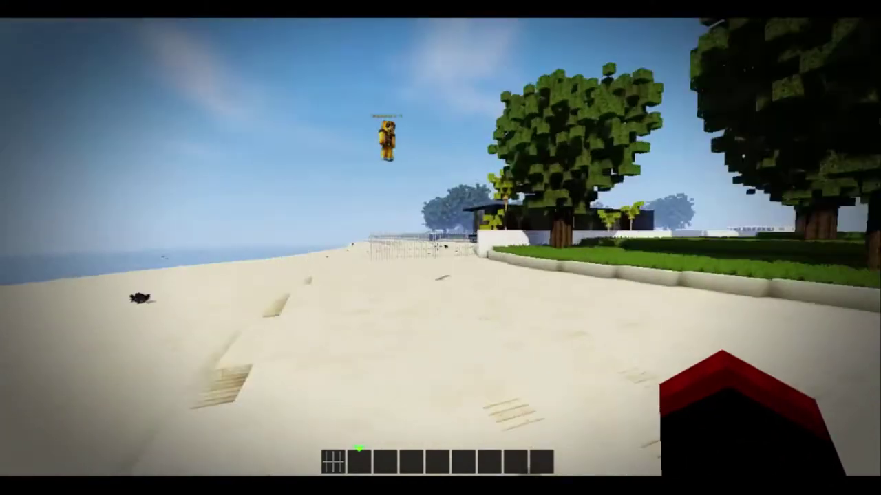
key(e)
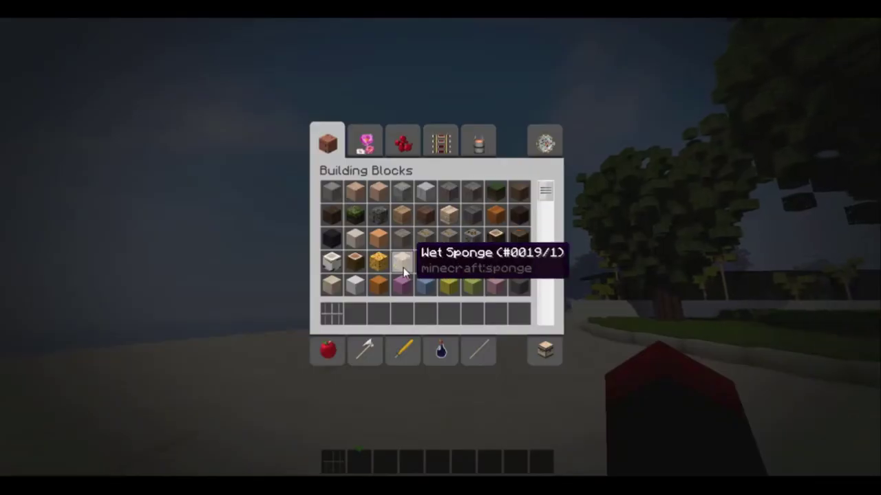
key(Escape)
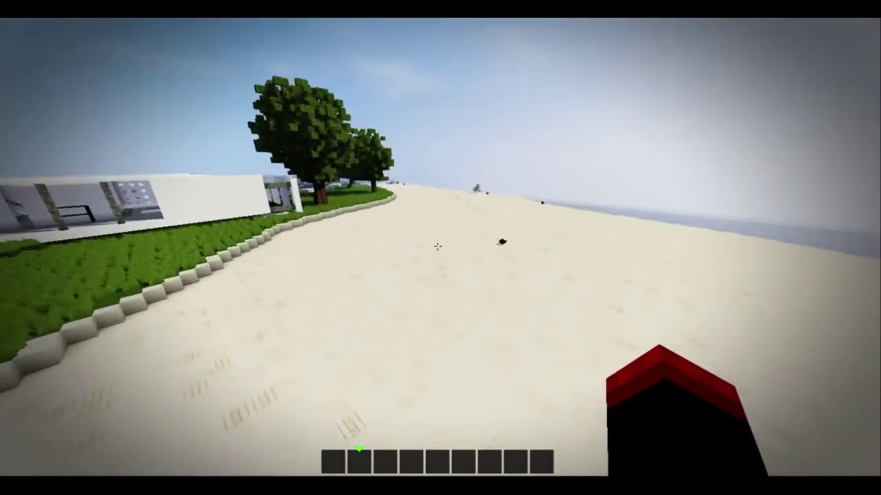
Fly along the beach over the parked vehicles and rise above the car field
key(w)
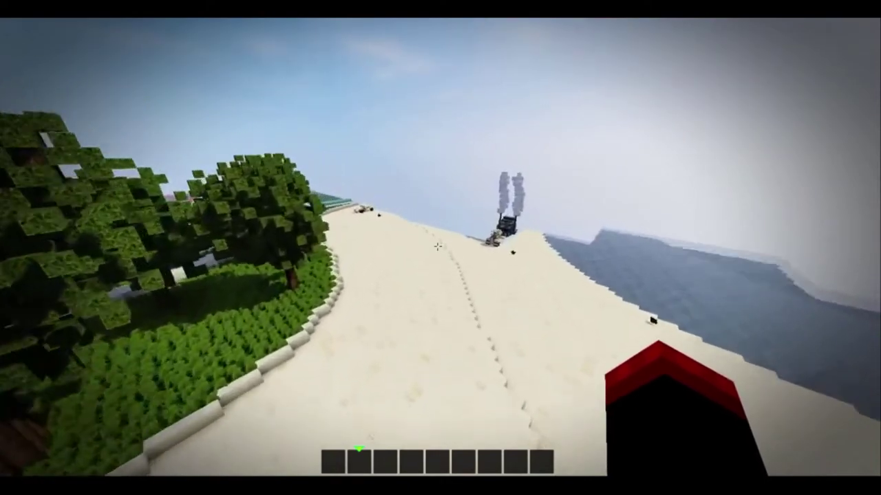
key(w)
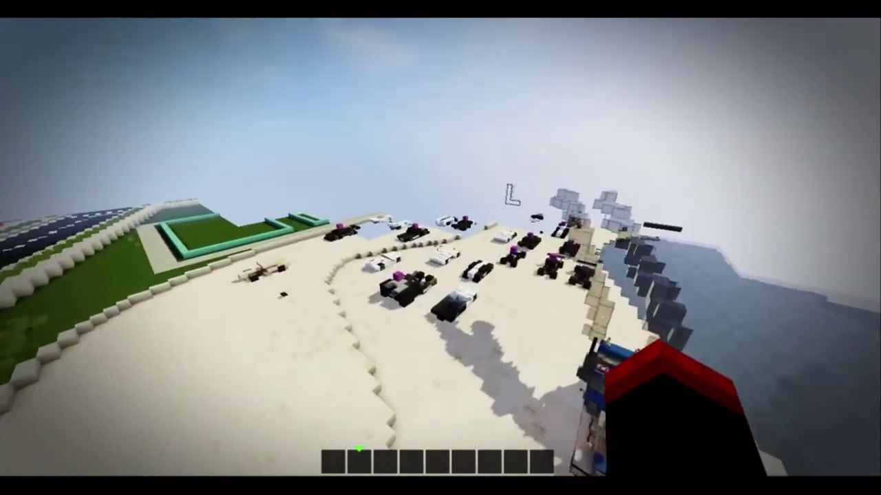
key(w)
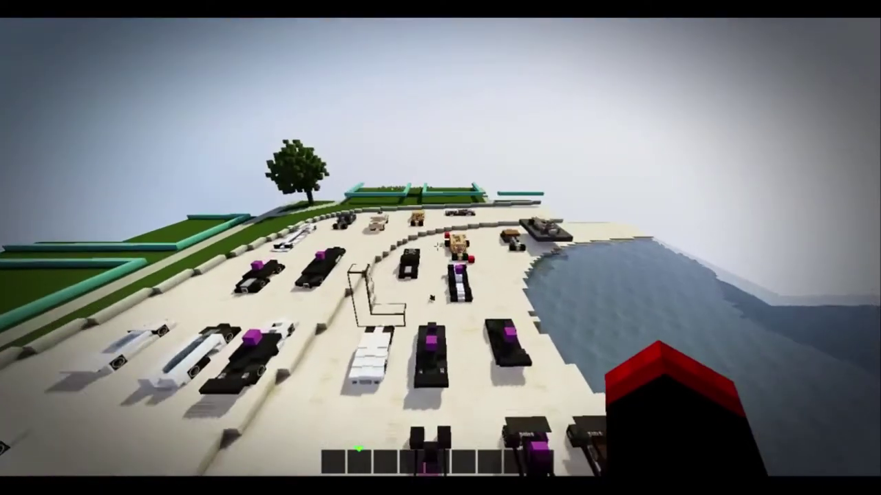
key(w)
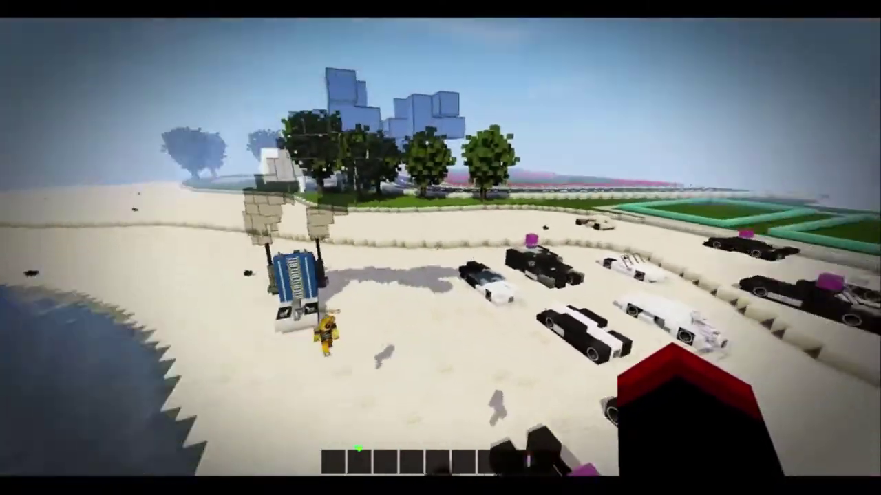
key(w)
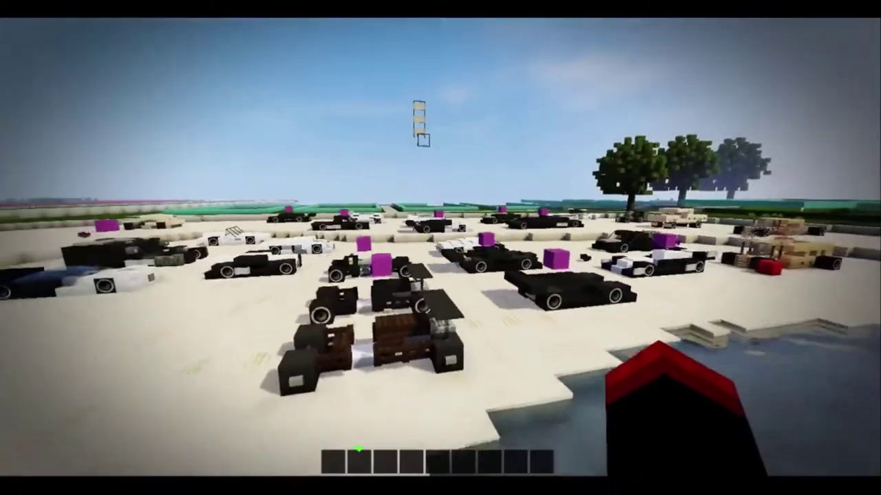
key(s)
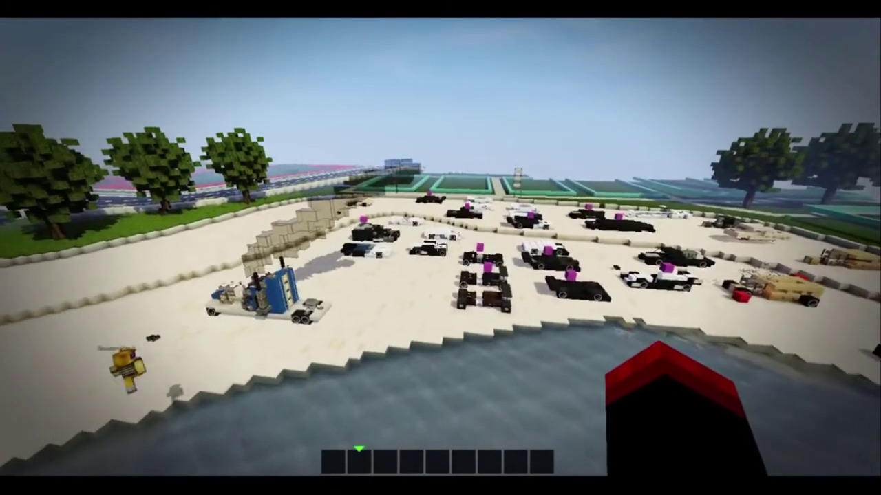
Circle the blue truck's front and left sides, then back away over the water
key(w)
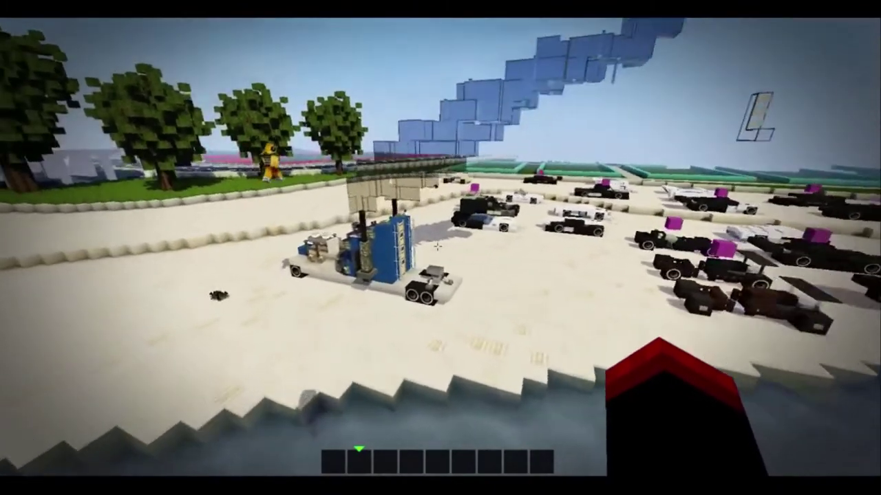
key(a)
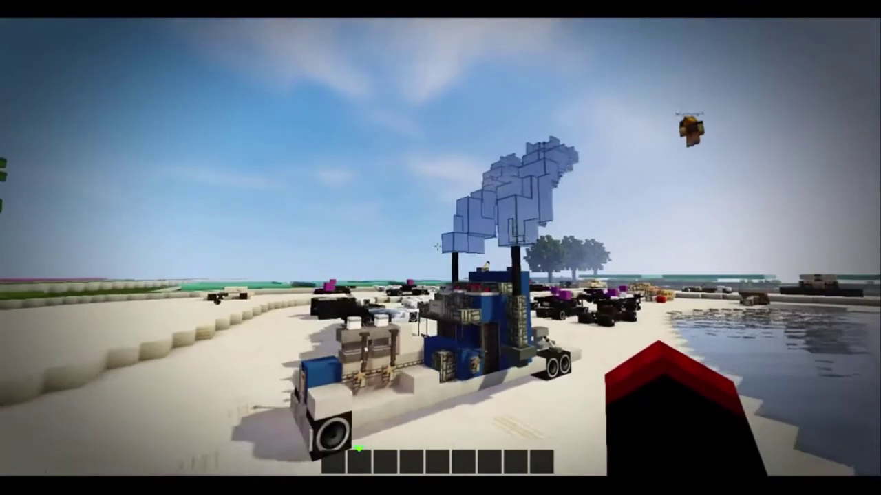
key(a)
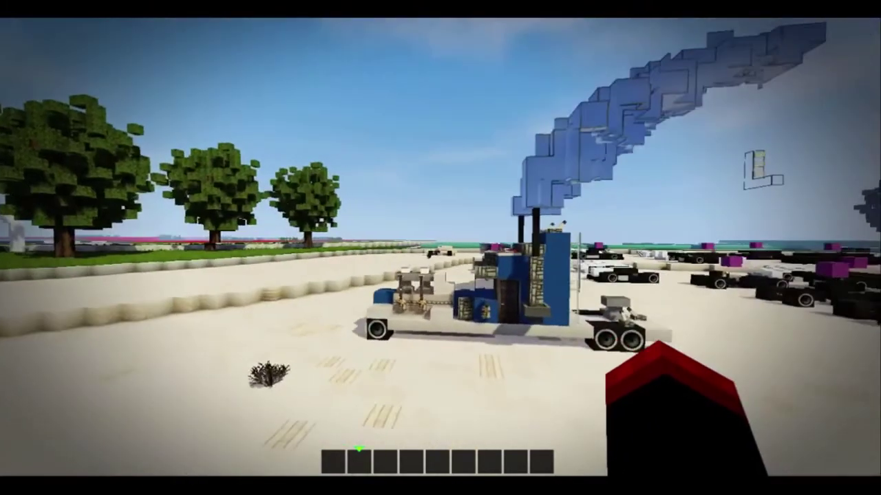
key(s)
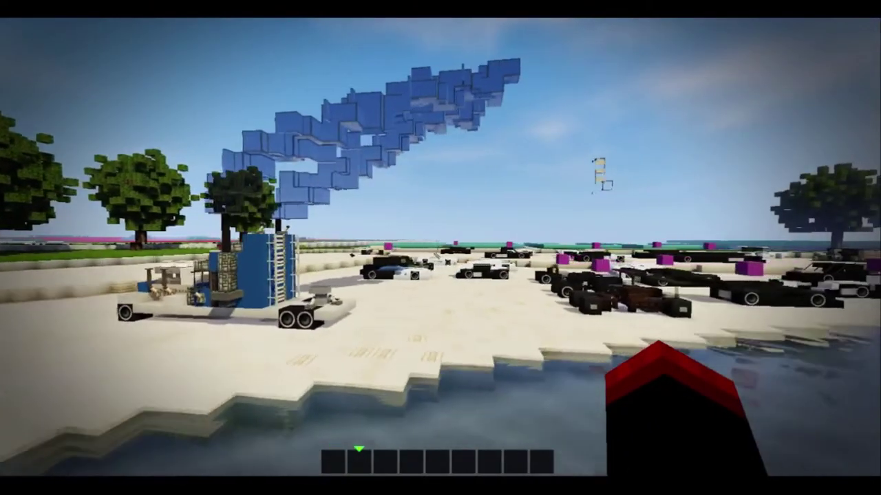
Fly over the rows of cars, past the black car and tan truck, viewing the black cars
key(w)
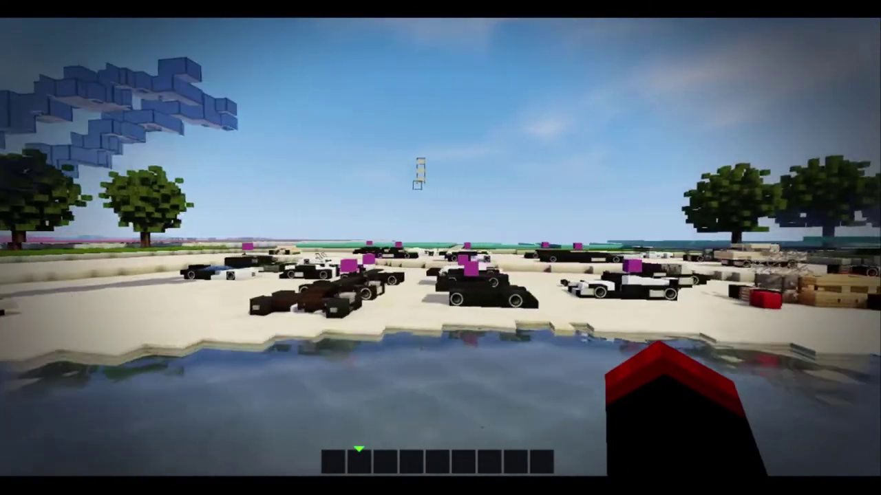
key(w)
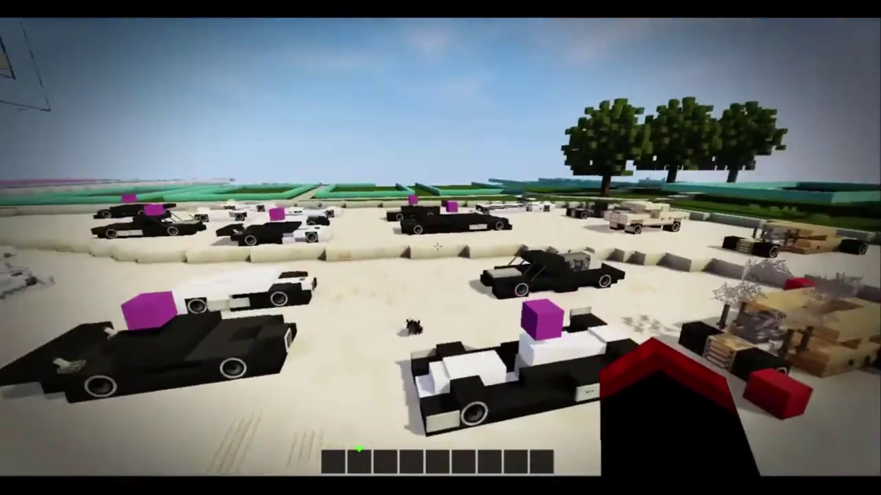
key(w)
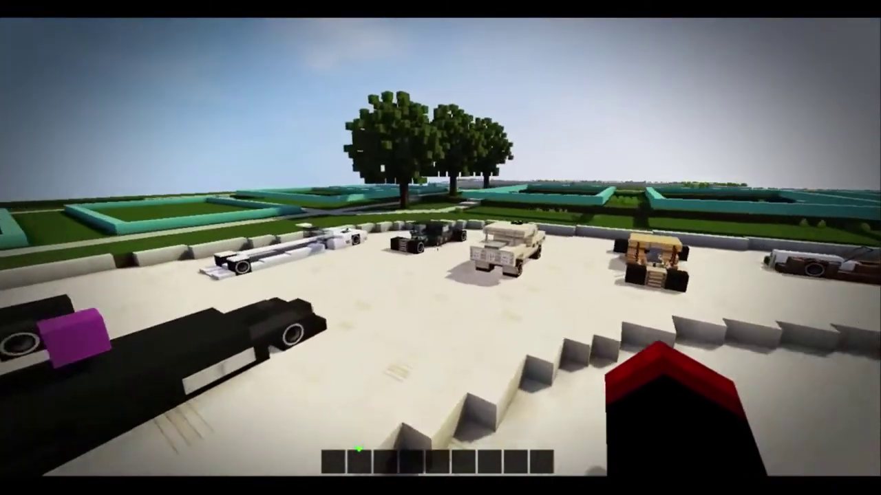
key(w)
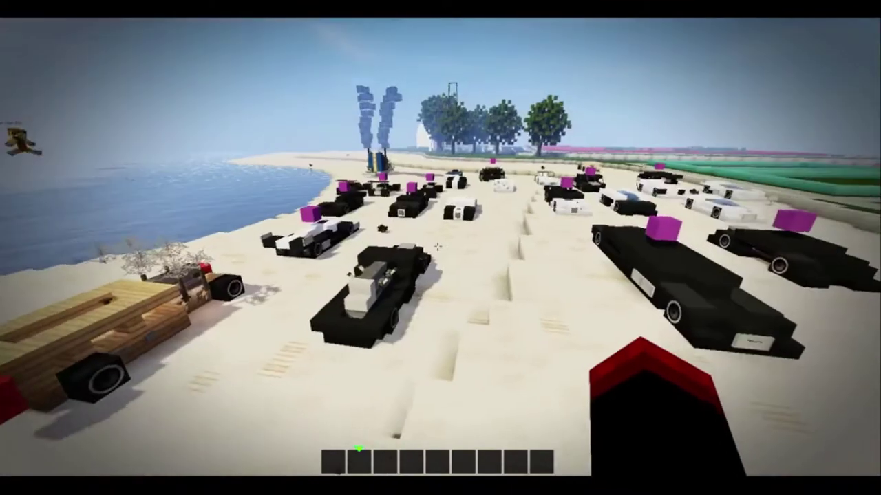
key(w)
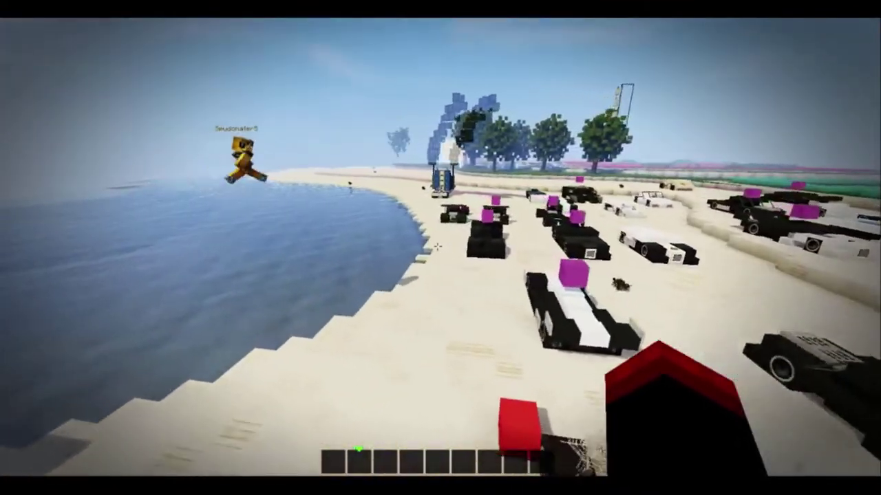
key(w)
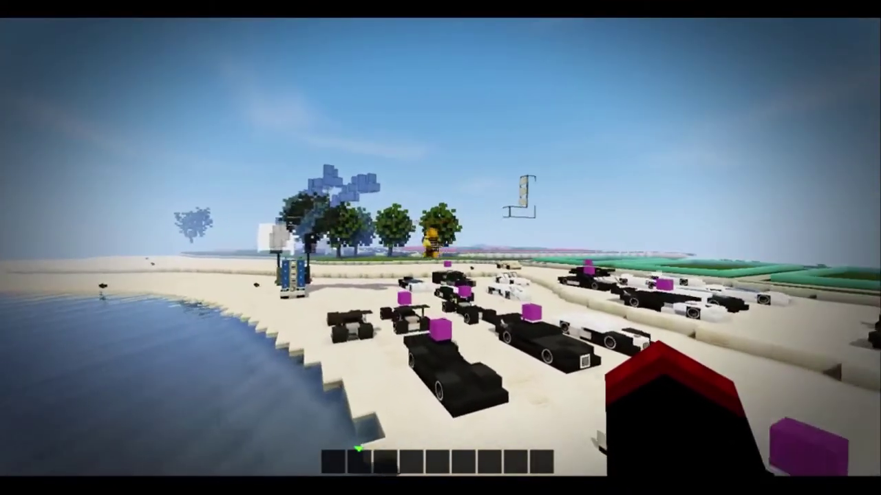
key(w)
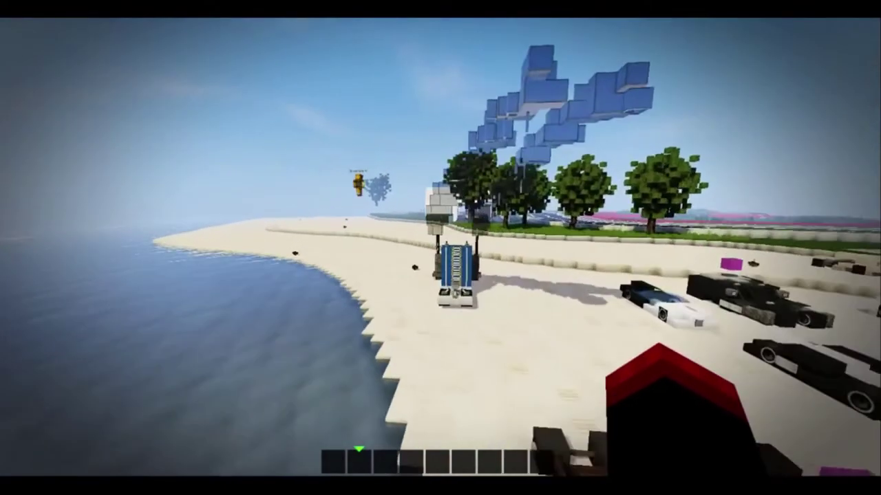
key(w)
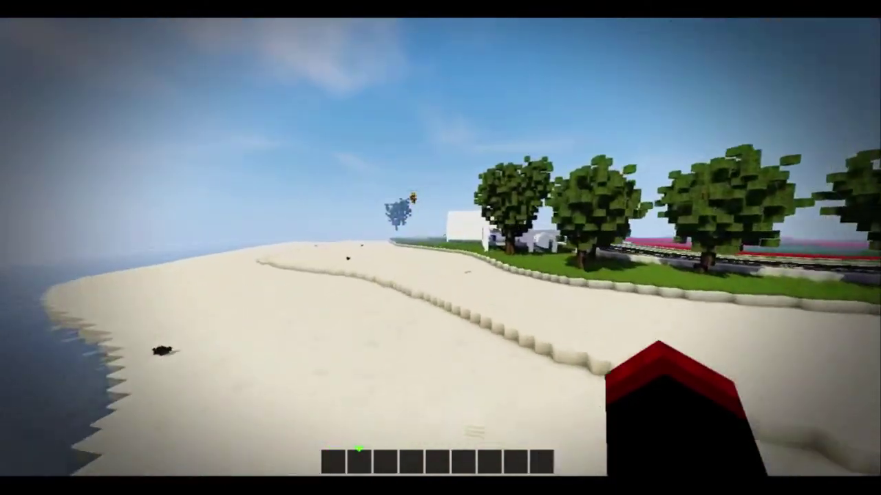
Land on the white house roof and approach the other player there
key(w)
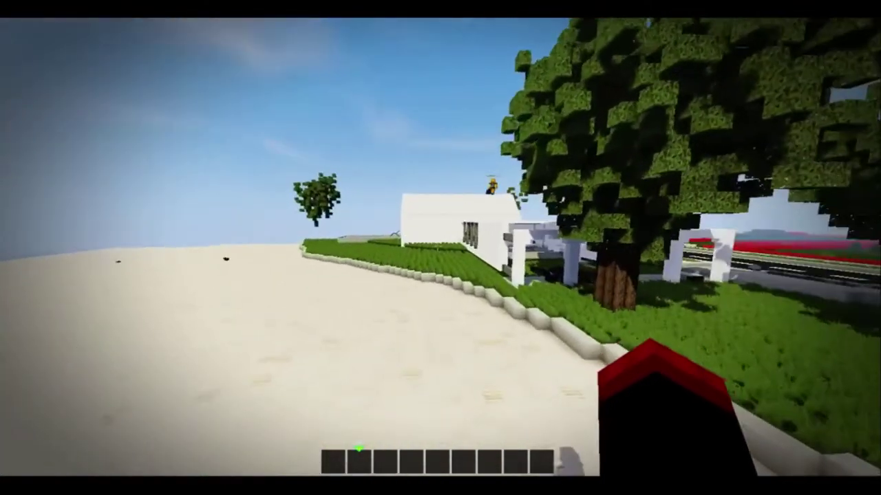
key(w)
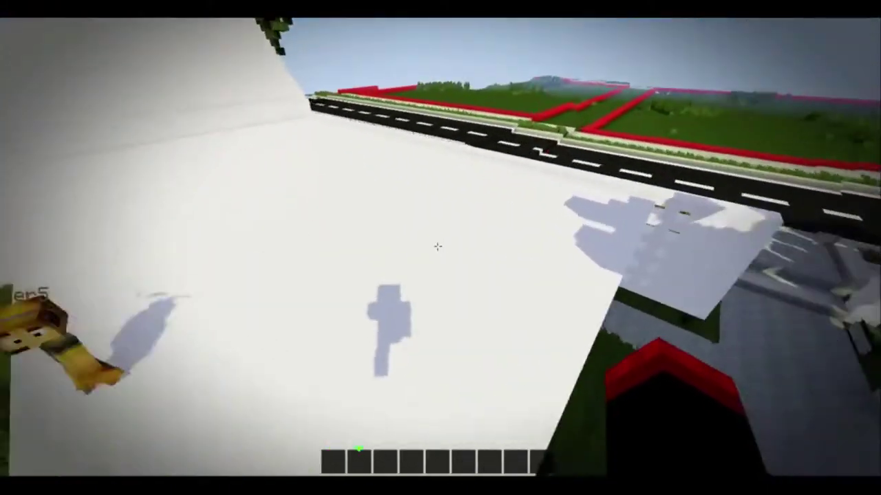
key(w)
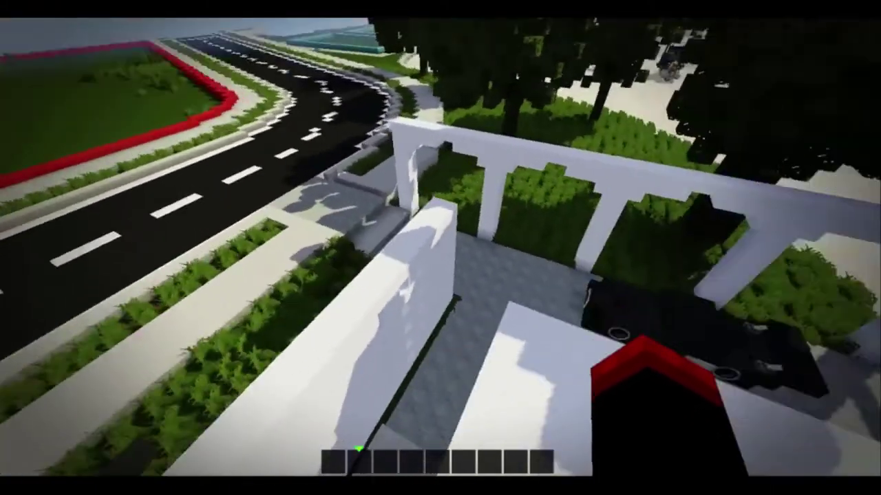
key(w)
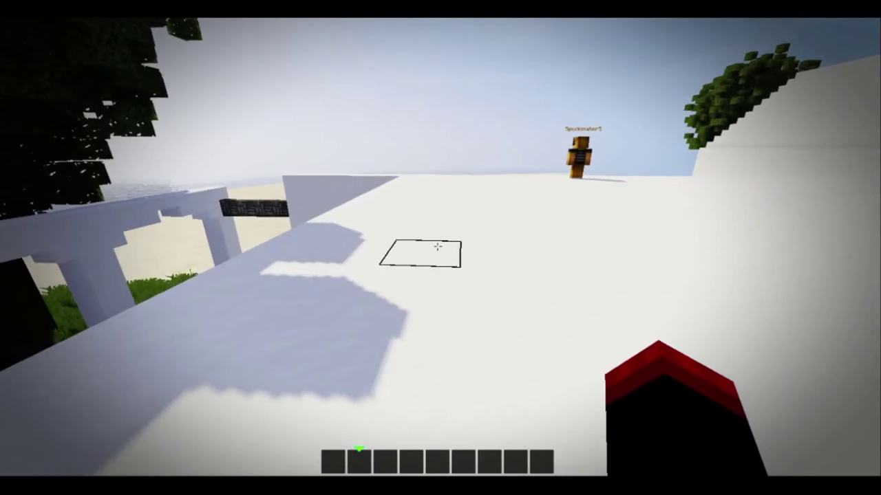
key(w)
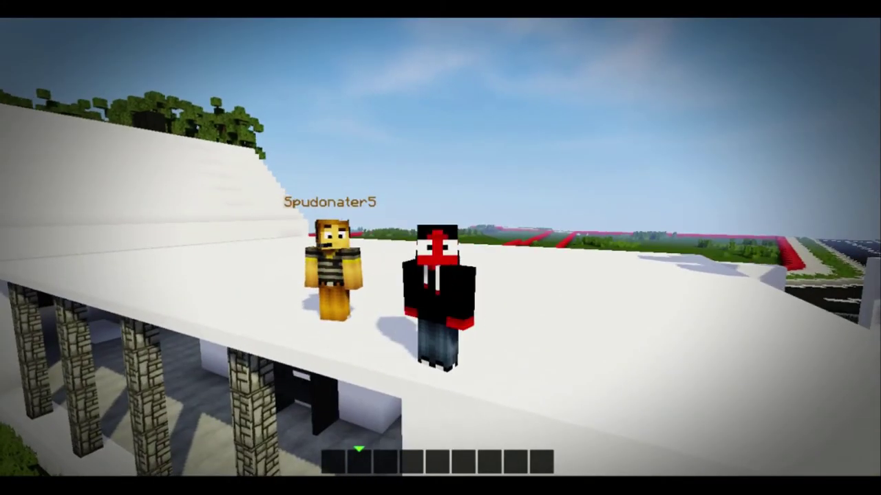
key(Escape)
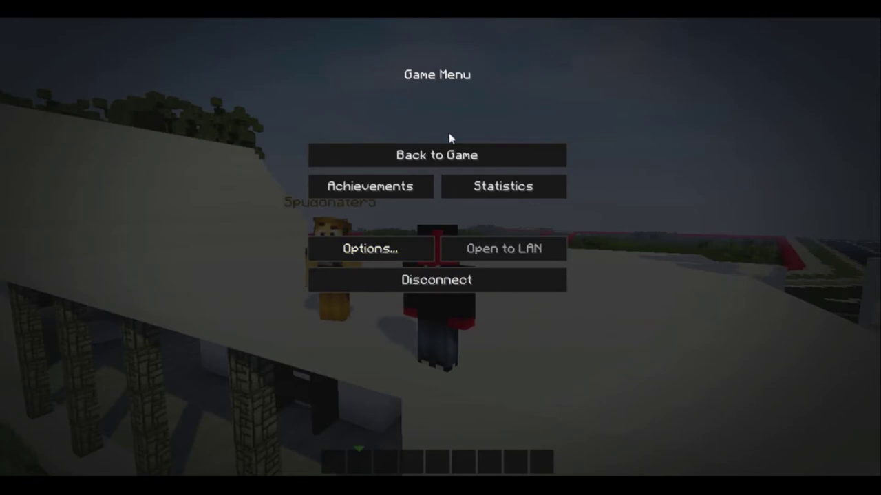
click(437, 154)
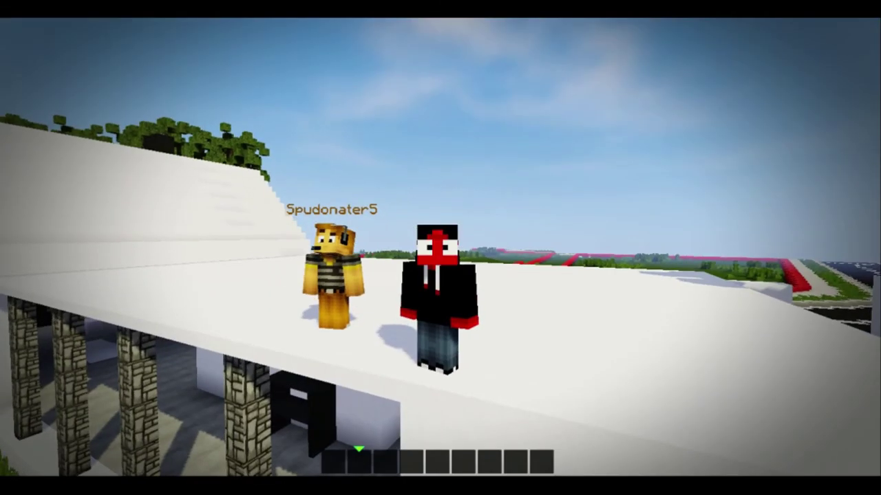